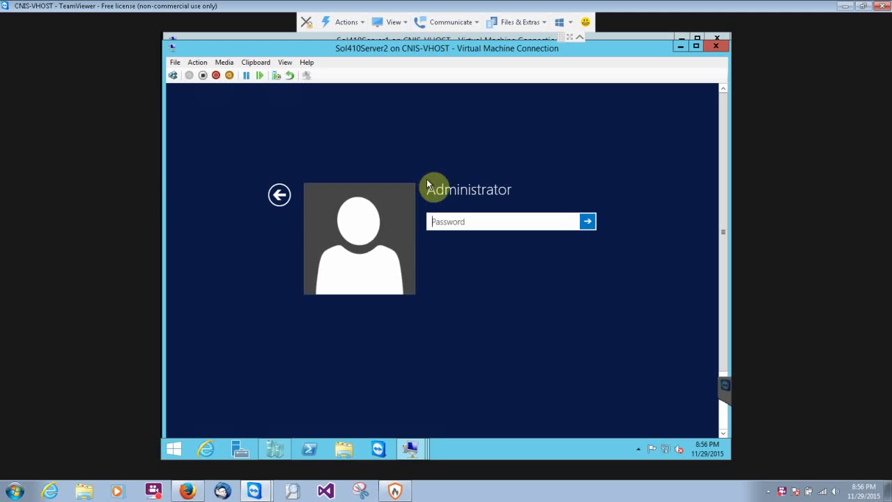
Step: Sign in to the server as Administrator by entering the account password
text(******)
key(BackSpace)
key(BackSpace)
key(BackSpace)
key(BackSpace)
key(BackSpace)
key(BackSpace)
text(**********)
key(Return)
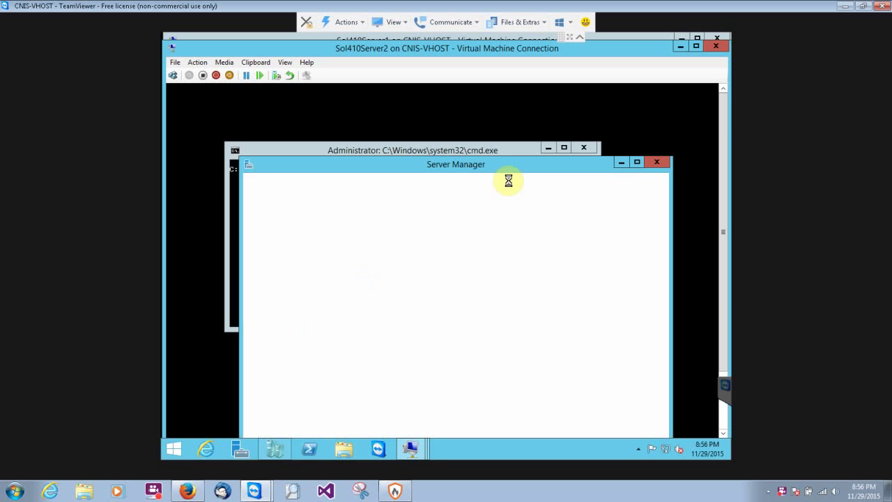
Step: Open the DNS management console from Server Manager
drag(510, 165, 512, 127)
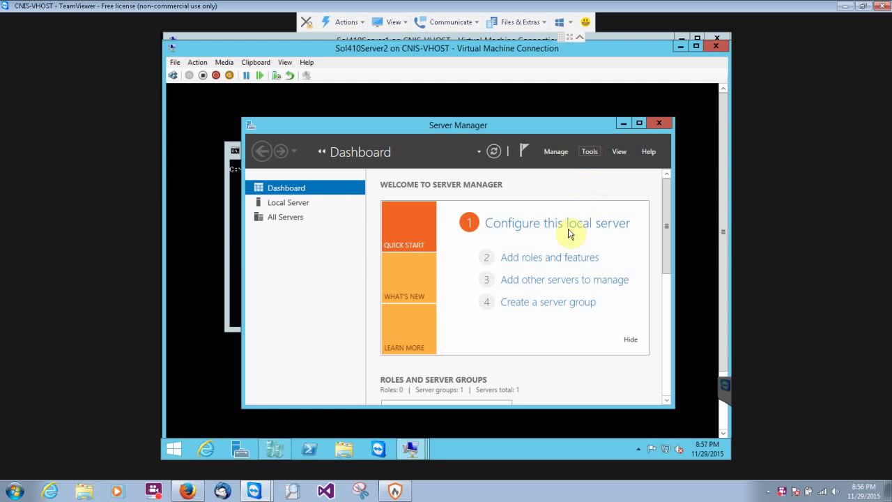
click(593, 152)
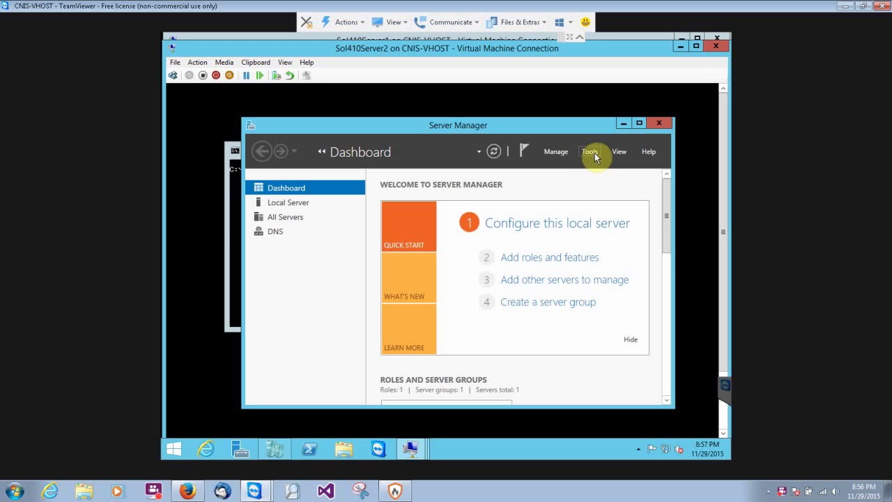
click(591, 153)
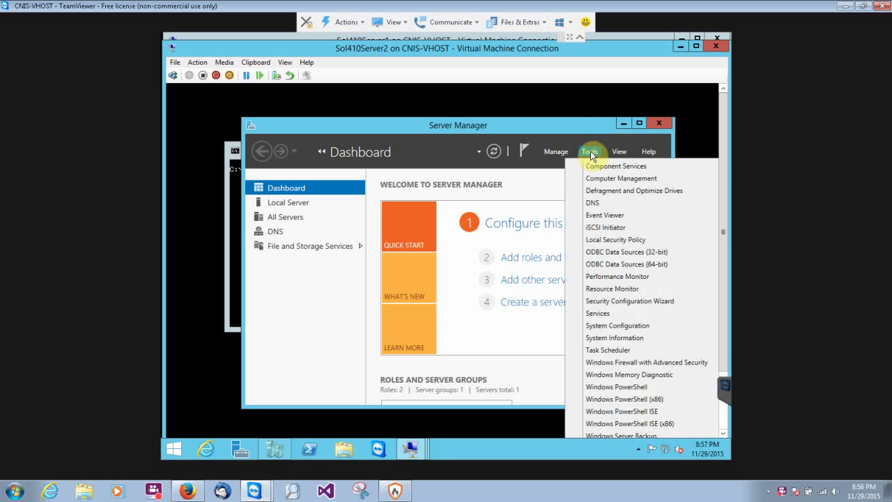
click(594, 202)
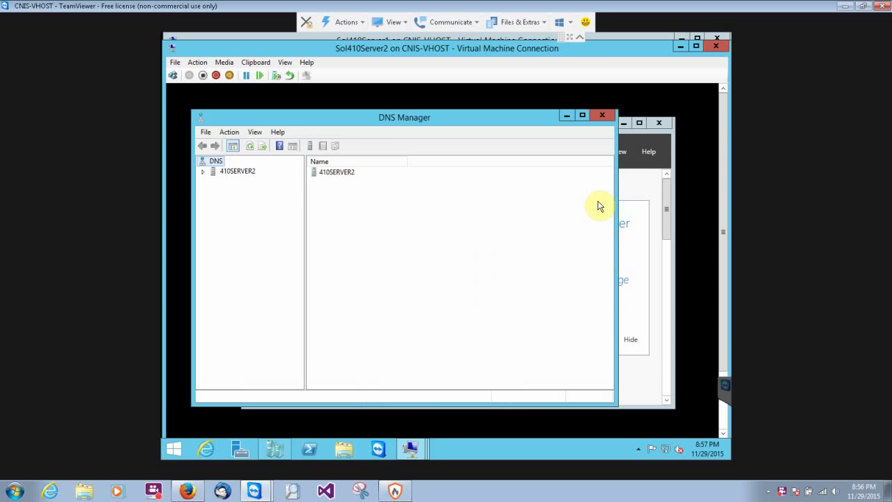
Step: Expand 410SERVER2 and its Forward Lookup Zones, and display the records of the Testdom1.local zone
click(203, 172)
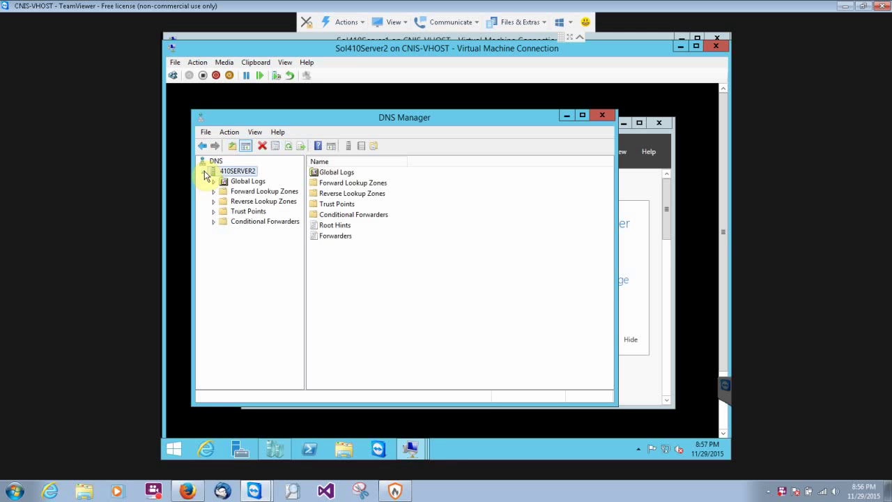
click(241, 193)
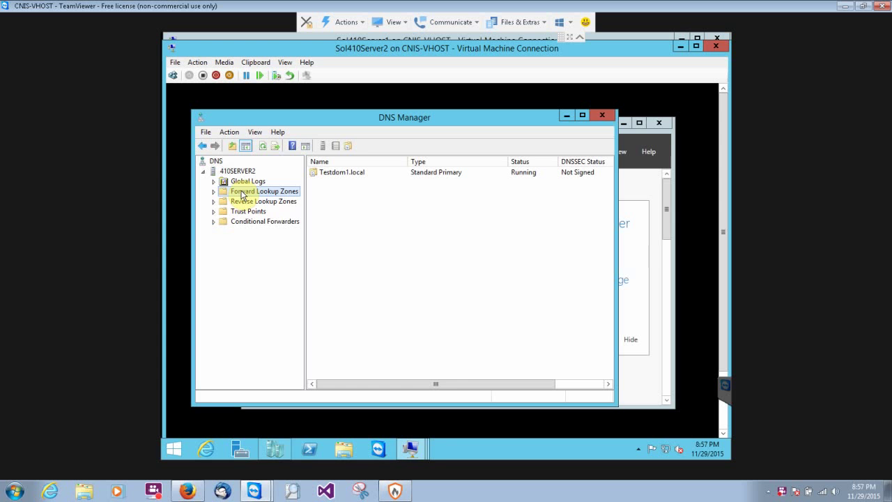
right_click(242, 193)
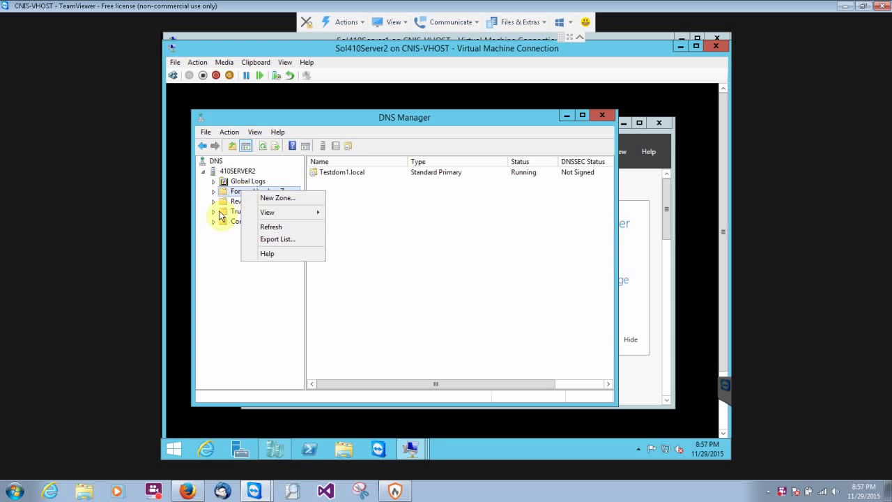
click(215, 201)
click(214, 191)
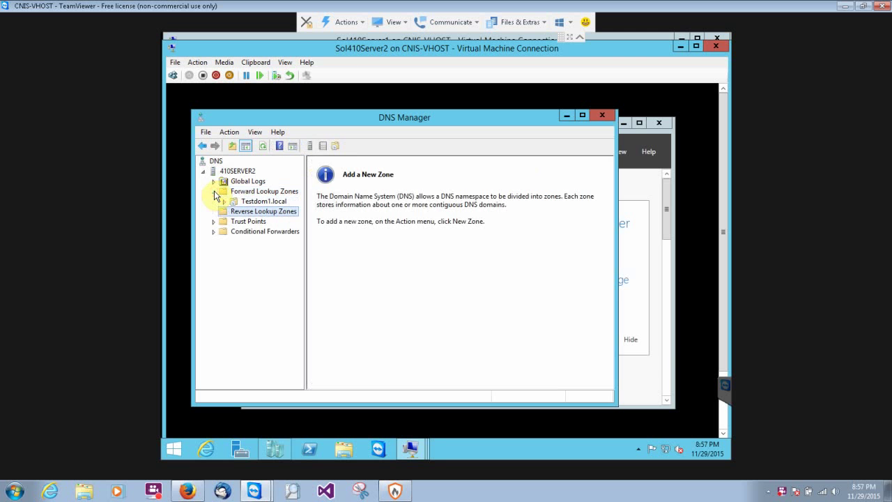
click(253, 201)
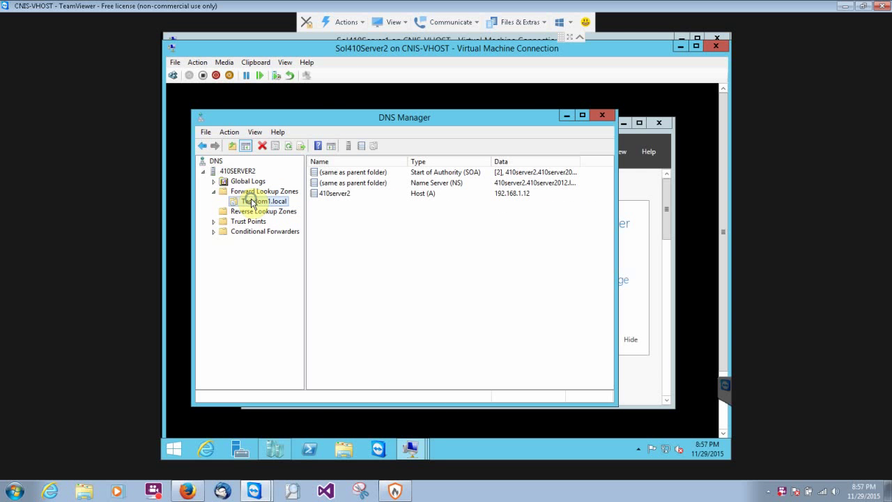
Step: Start a new host (A) record in the Testdom1.local zone with the name webserver1 and IP address 192.168.1.11
right_click(252, 201)
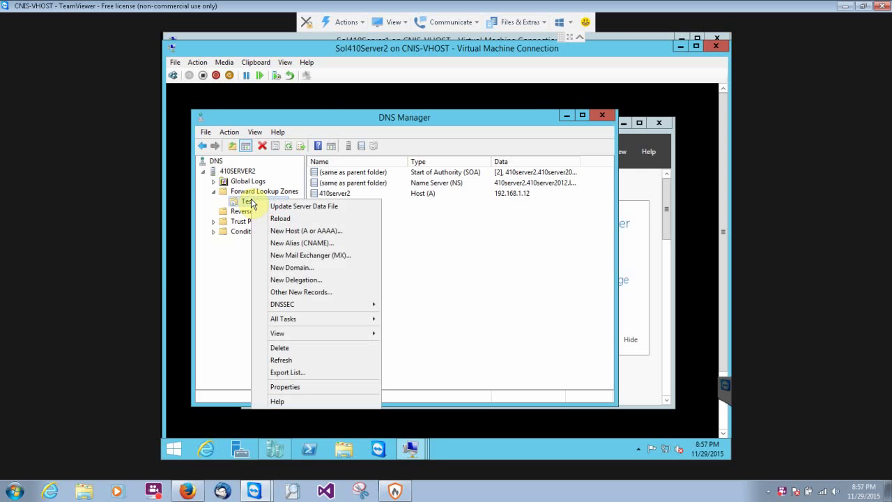
click(287, 234)
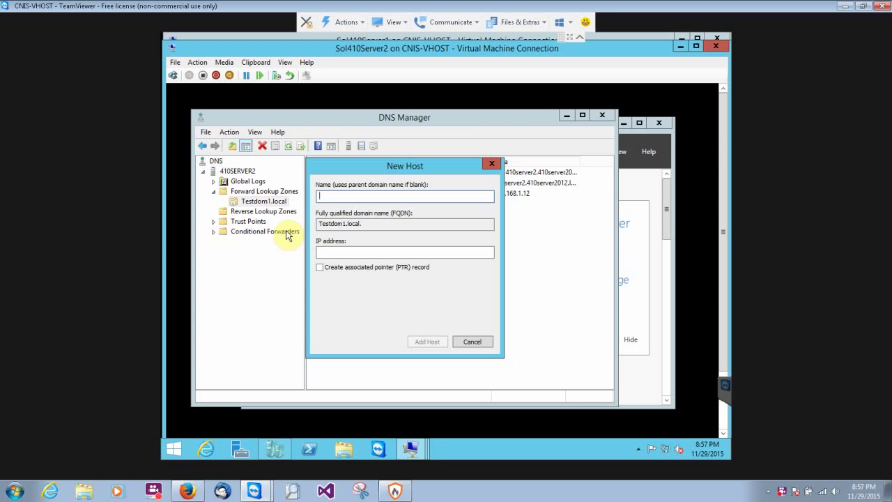
text(we)
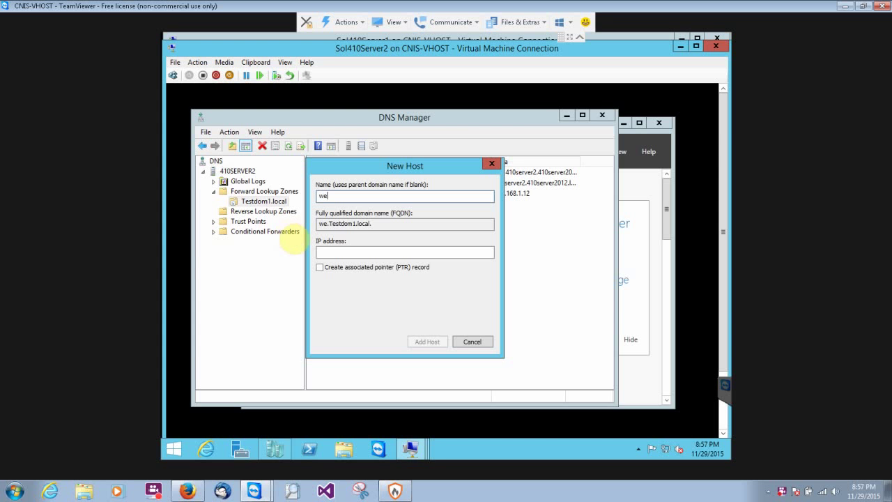
text(b)
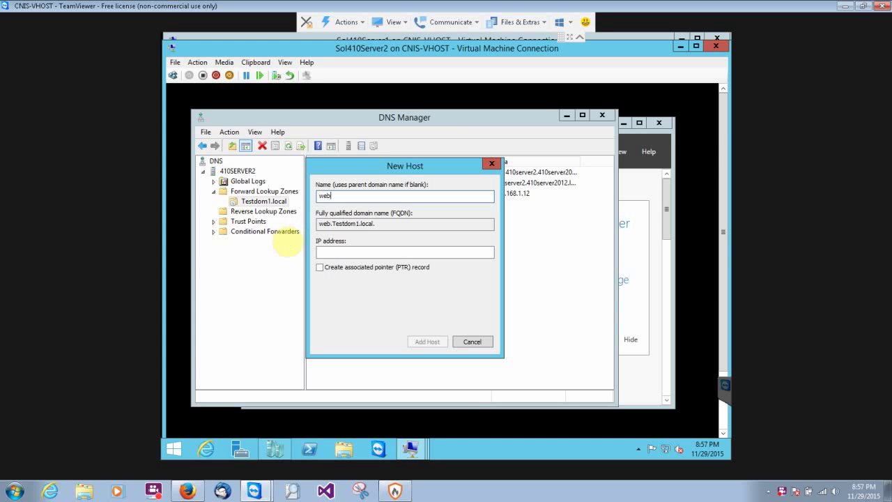
text(server1)
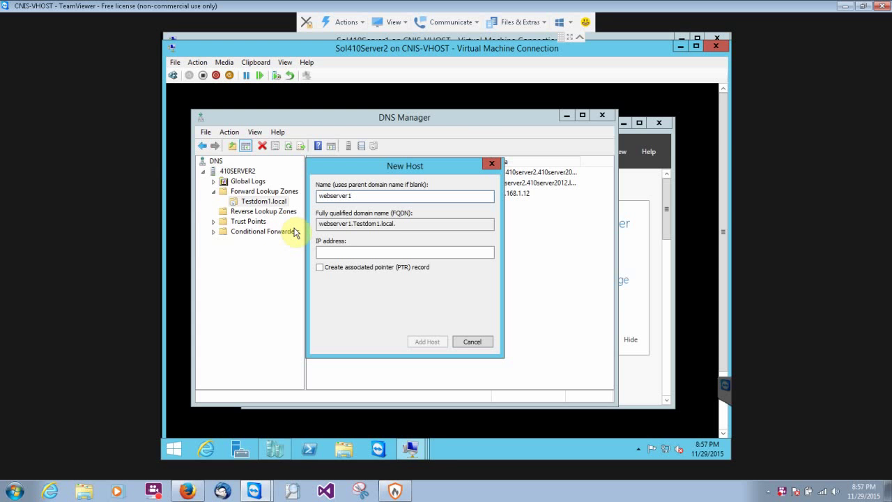
click(340, 251)
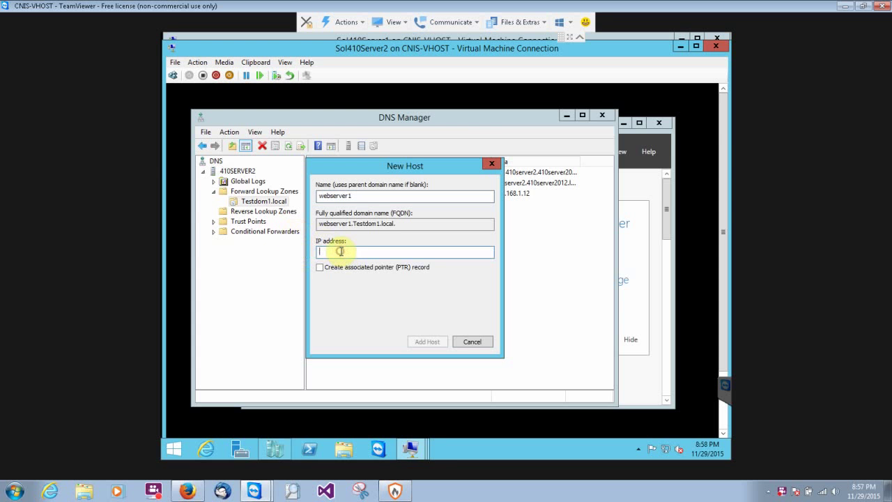
text(192.168.)
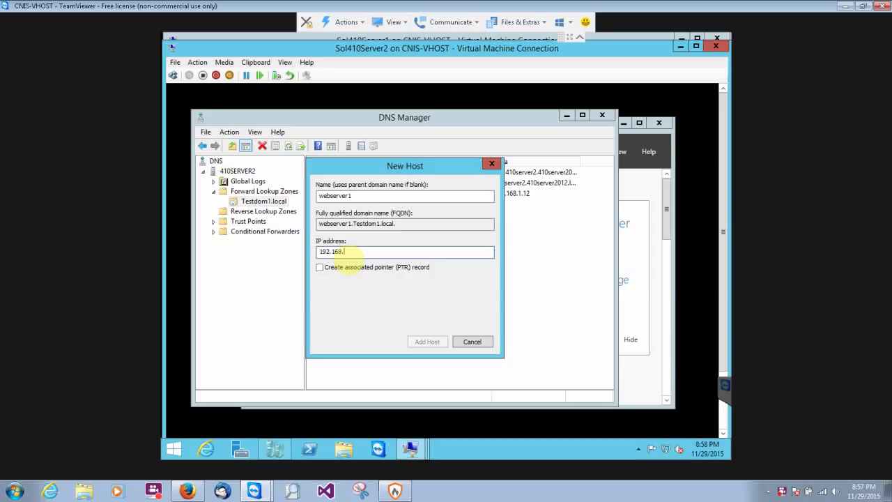
text(1.11)
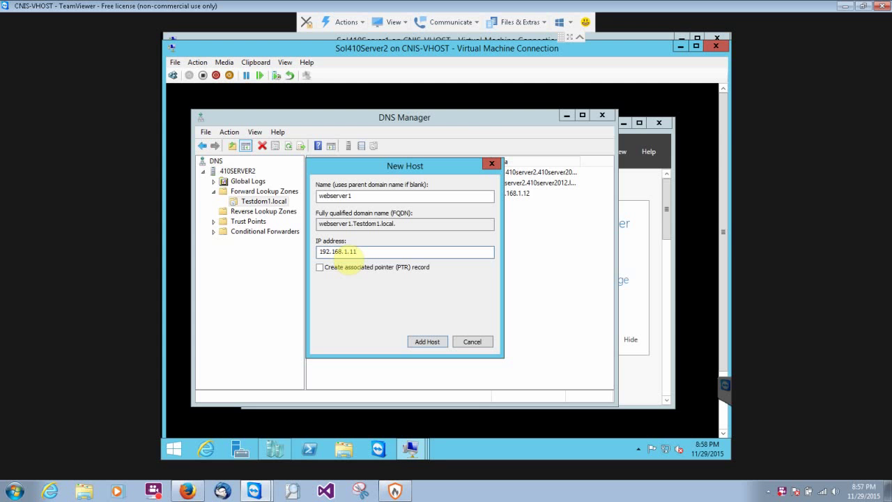
right_click(782, 491)
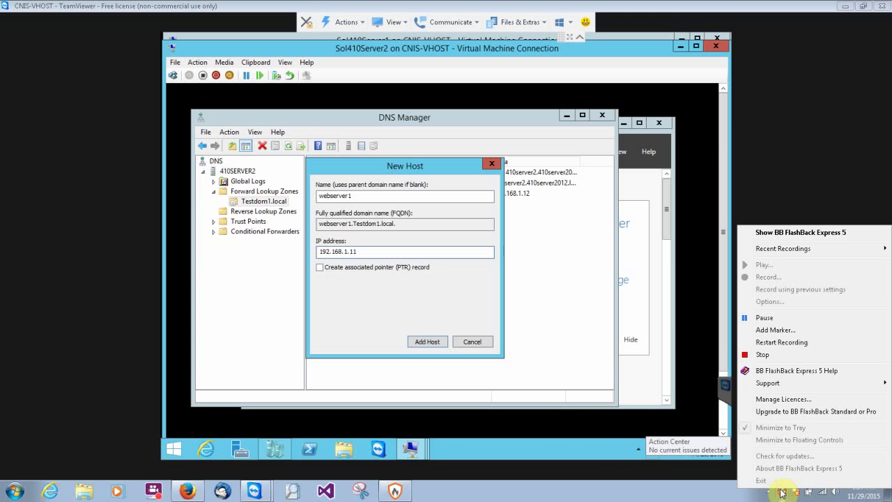
click(786, 318)
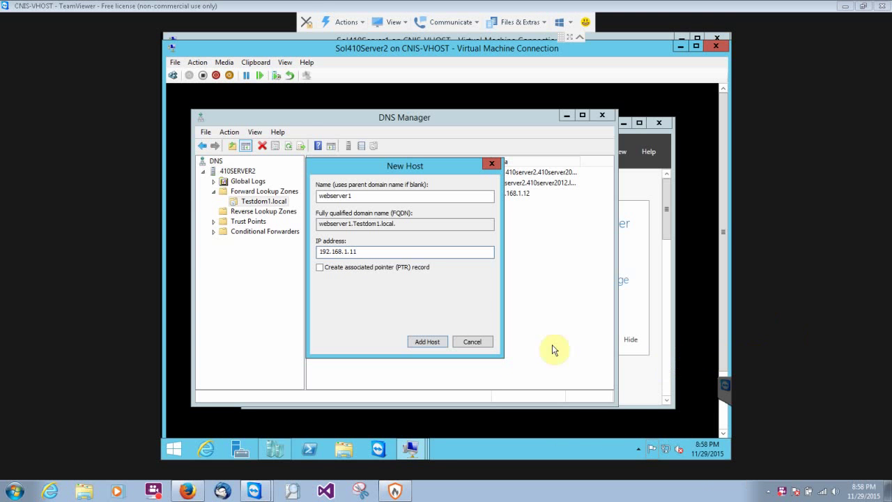
Step: Set the new host's IP address to 192.168.1.21
click(388, 250)
key(BackSpace)
key(BackSpace)
text(2)
key(BackSpace)
text(21)
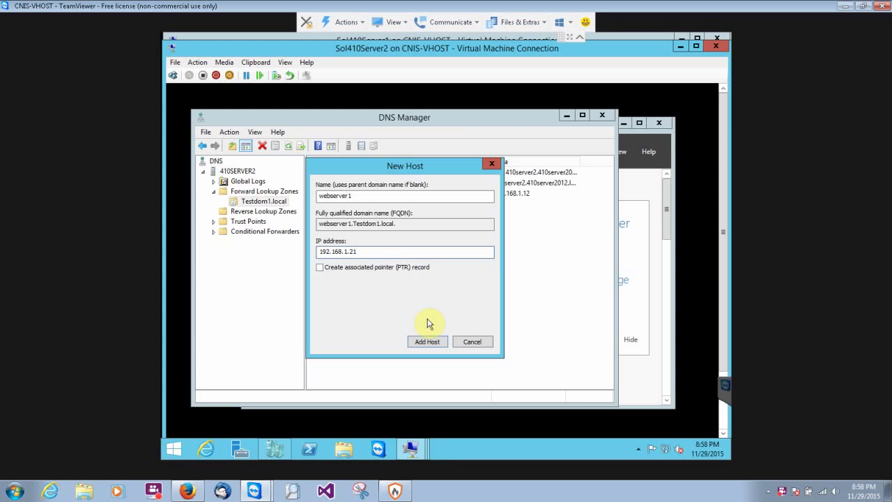
Step: Enable the associated pointer (PTR) record option, add the webserver1 host, and close the New Host dialog
click(383, 269)
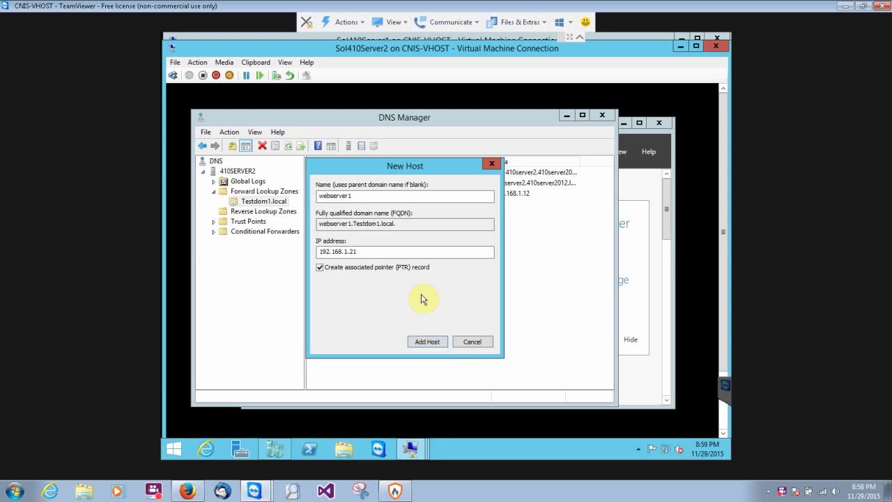
click(428, 342)
click(555, 344)
click(473, 341)
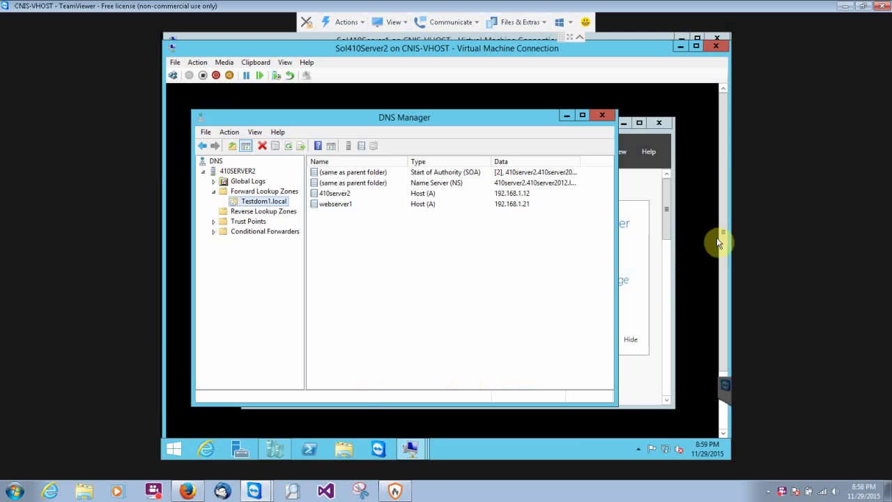
Step: Switch to the command prompt and run nslookup for webserver1.testdom1.local and for 192.168.1.21
drag(541, 118, 565, 200)
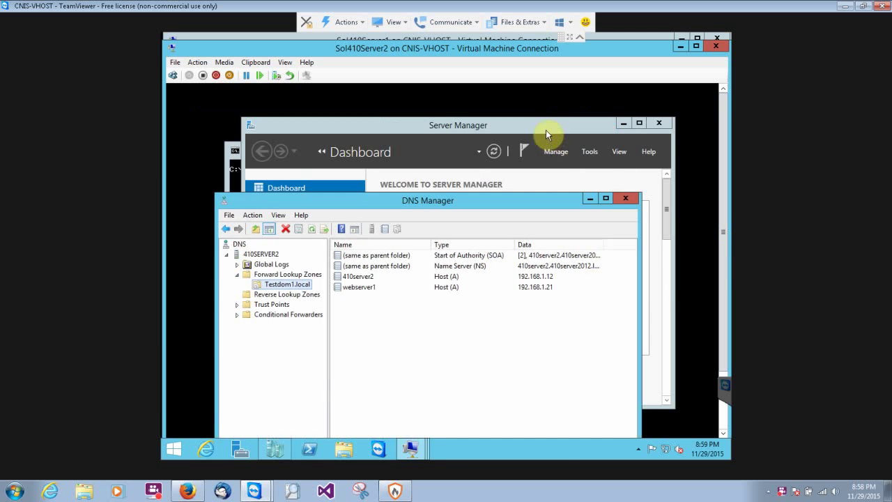
click(546, 134)
click(249, 181)
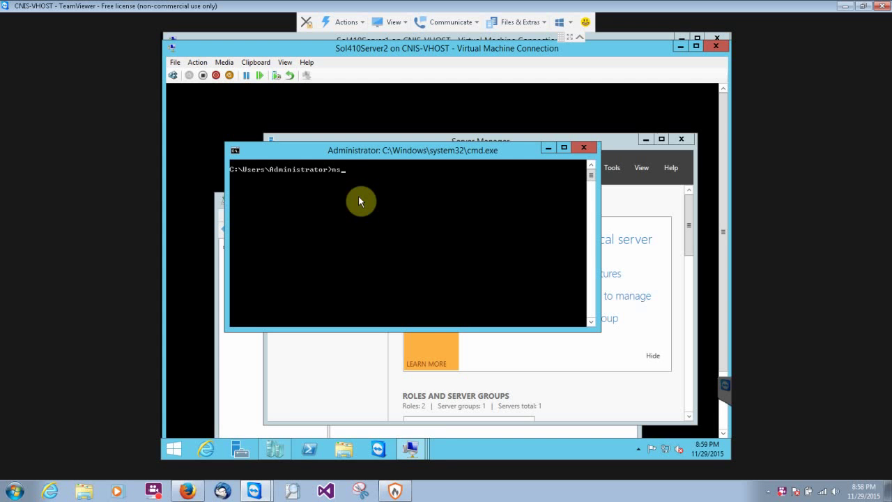
text(nslookup webserver1.testdom1.local)
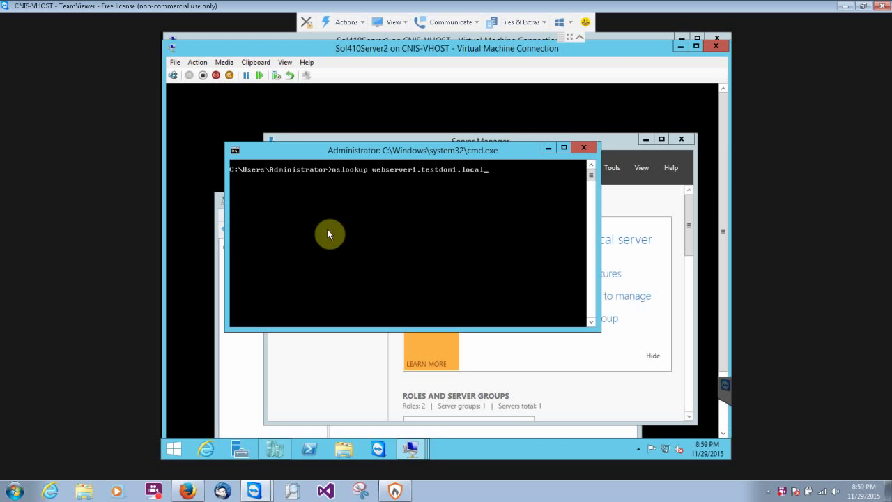
key(Return)
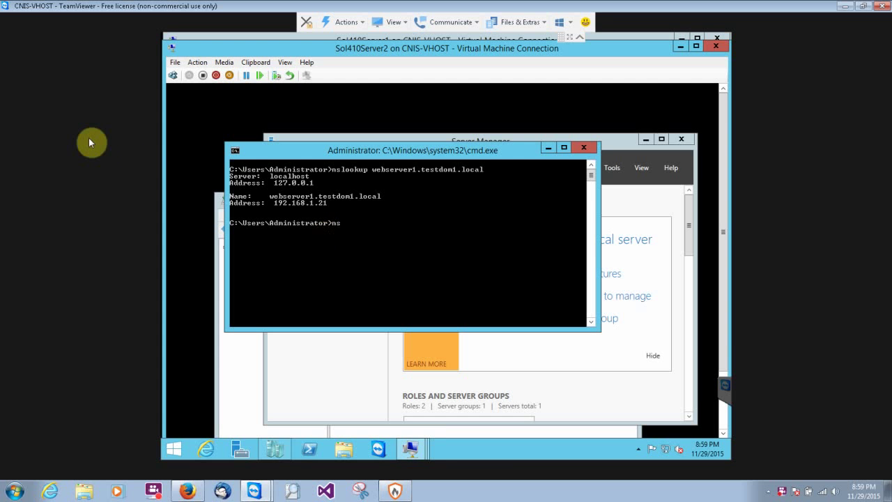
text(nslookup 192.168.1.21)
key(Return)
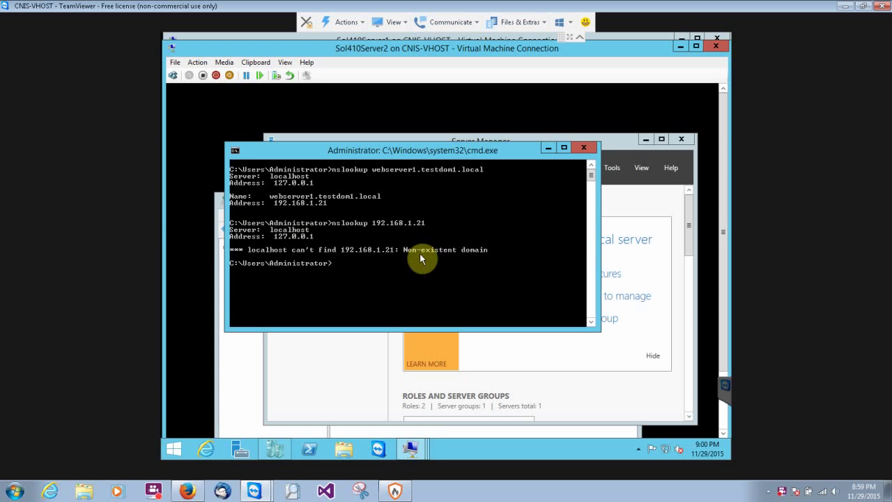
Step: Create an alias (CNAME) record named www in the Testdom1.local zone with target host webserver1.tesdom1.local
click(239, 368)
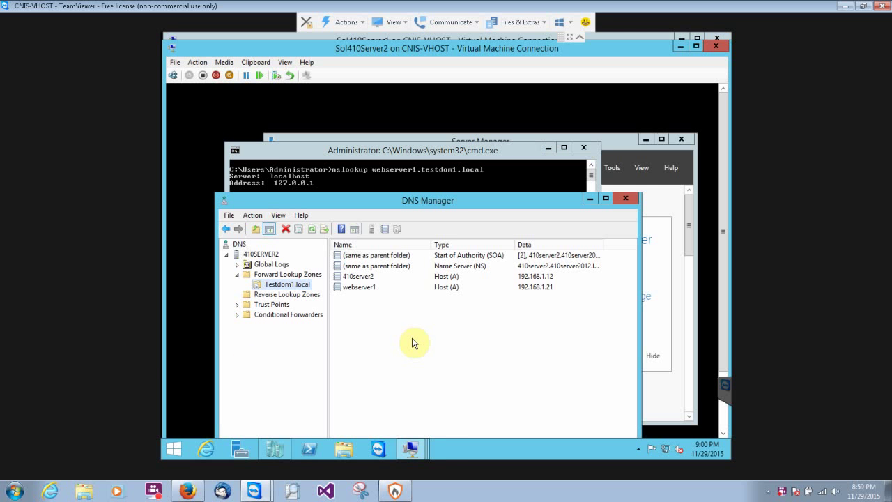
right_click(286, 288)
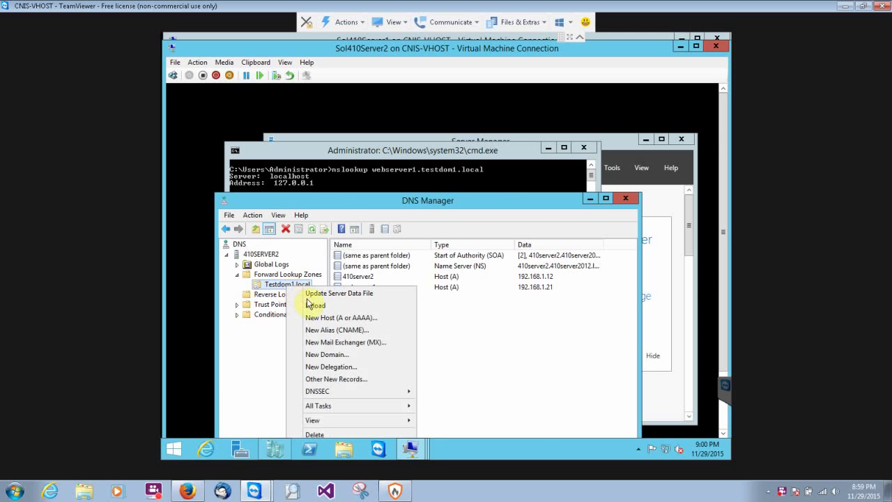
click(313, 330)
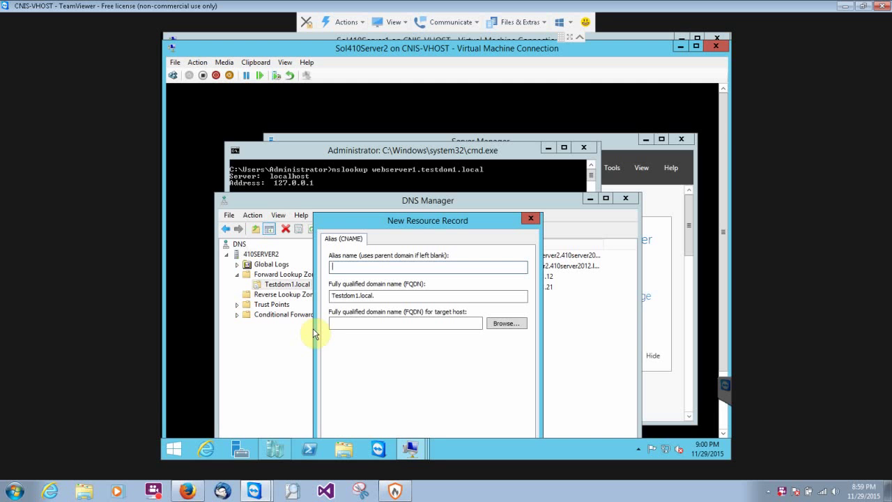
click(333, 269)
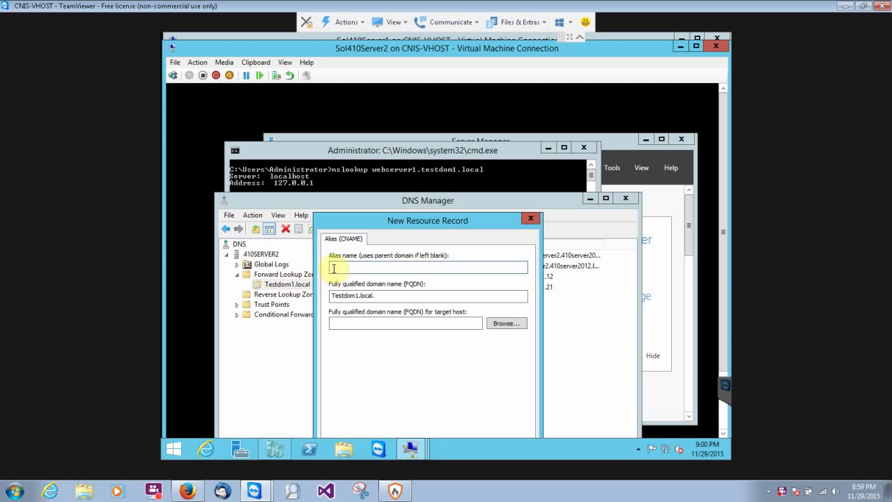
text(www)
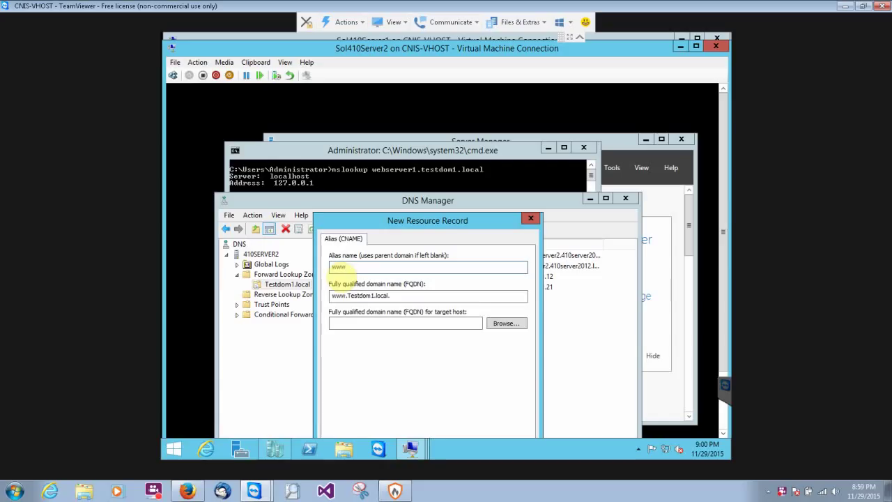
click(374, 321)
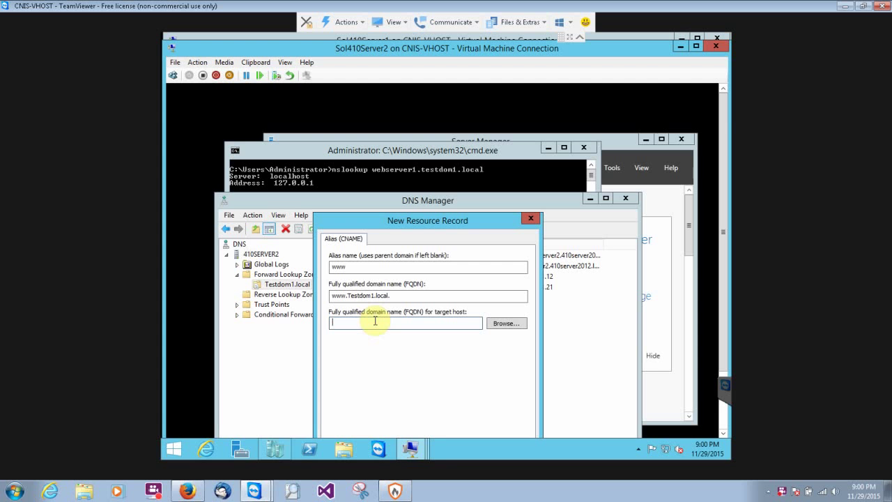
text(webserver1.)
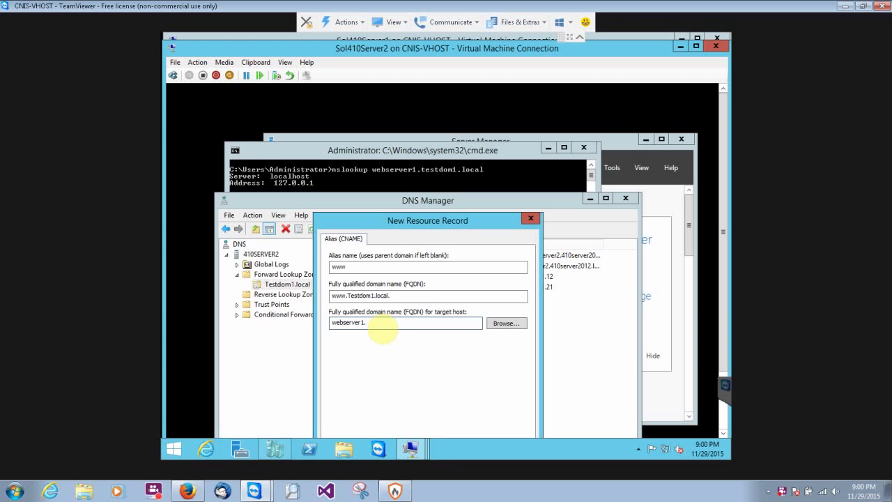
text(tesdom1.local)
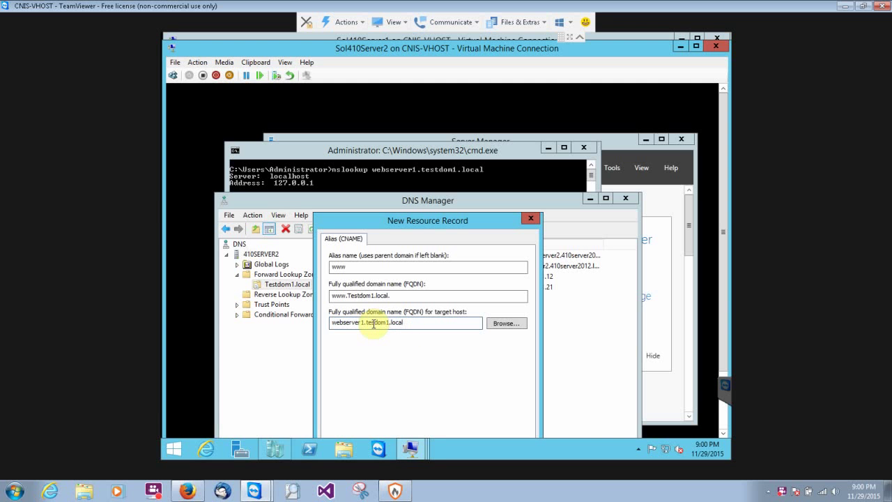
drag(723, 230, 725, 304)
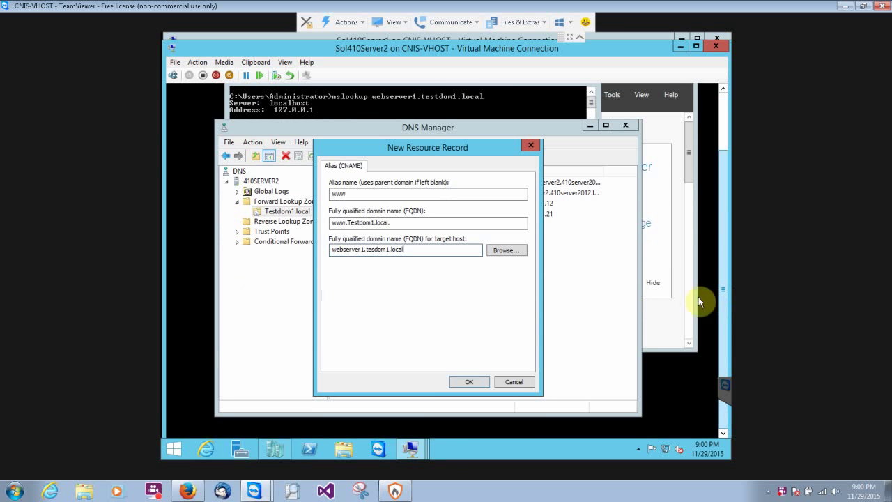
click(467, 382)
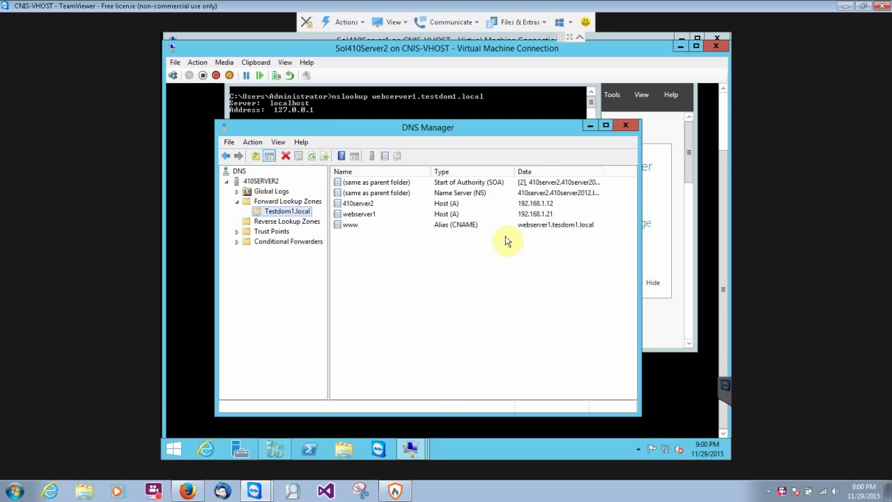
Step: Change the www alias record's target host to webserver1.testdom1.local, then apply and close its properties
double_click(350, 225)
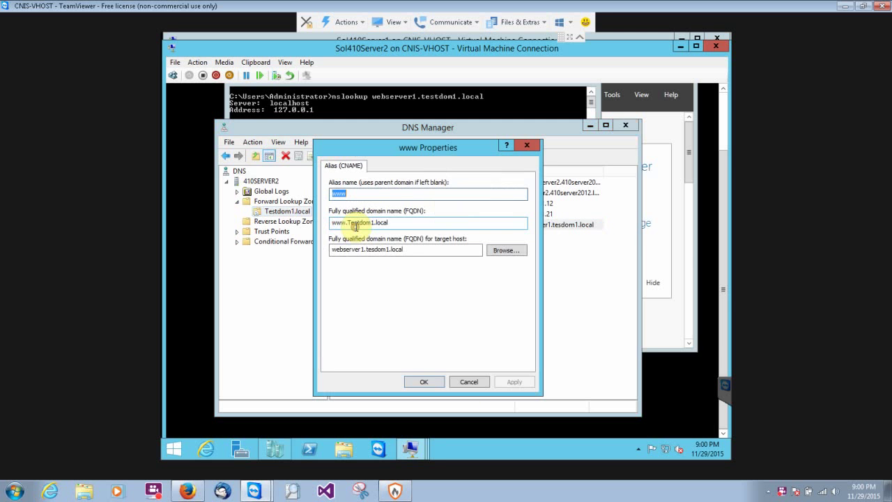
click(375, 249)
text(t)
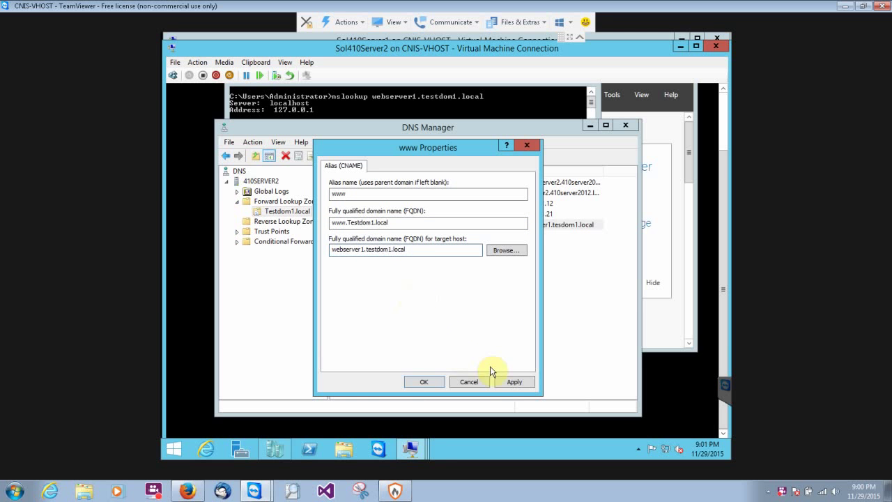
click(507, 383)
click(422, 381)
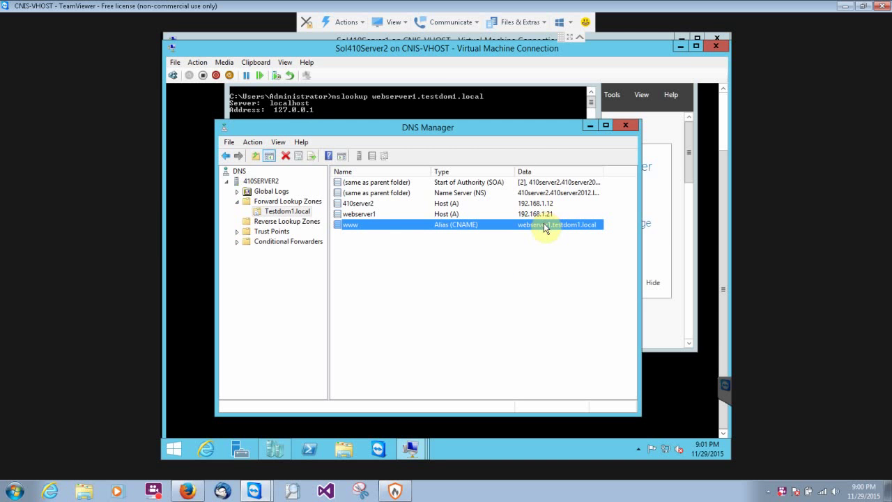
click(308, 109)
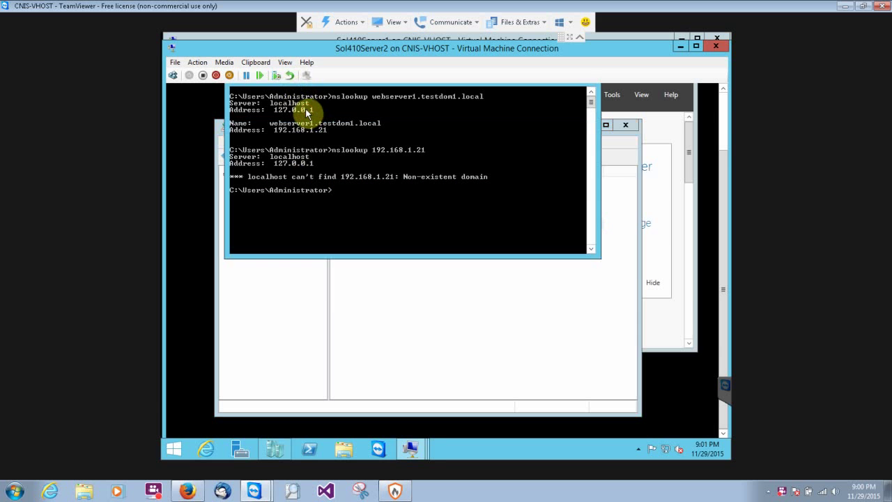
text(nslookup 192.168.1.2)
key(BackSpace)
key(BackSpace)
key(BackSpace)
key(BackSpace)
key(BackSpace)
key(BackSpace)
key(BackSpace)
key(BackSpace)
key(BackSpace)
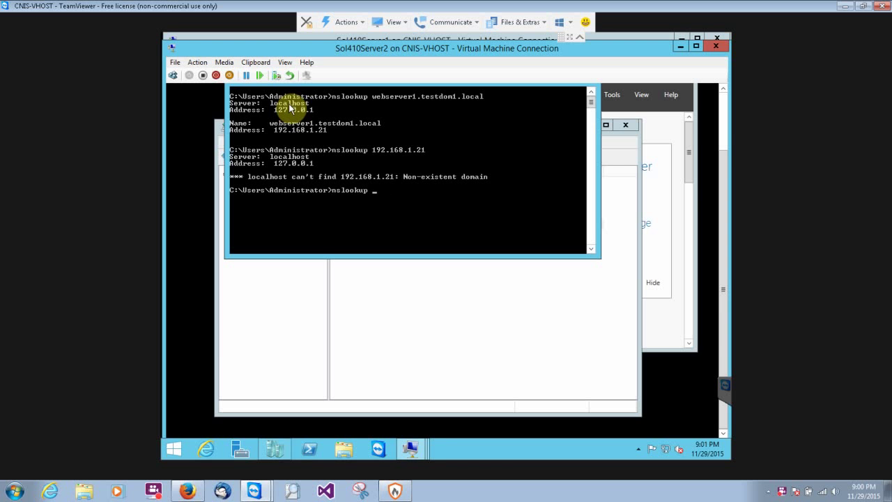
text(www.testdom)
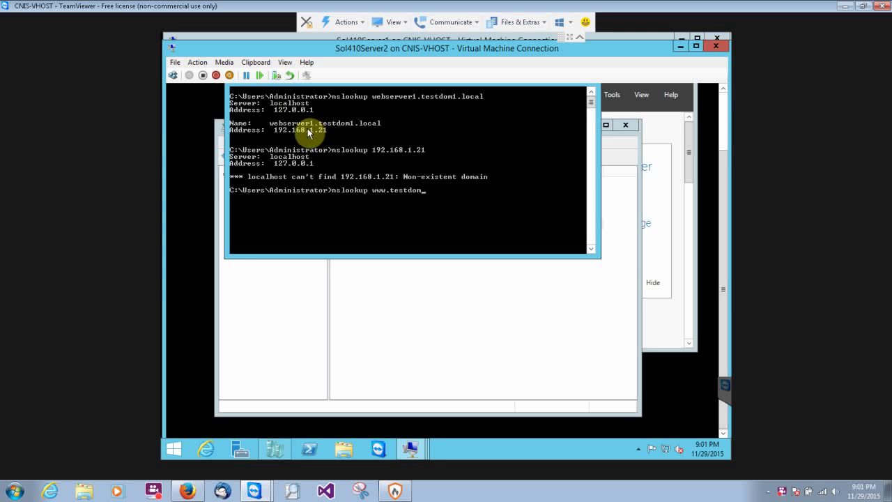
text(1.local)
key(Return)
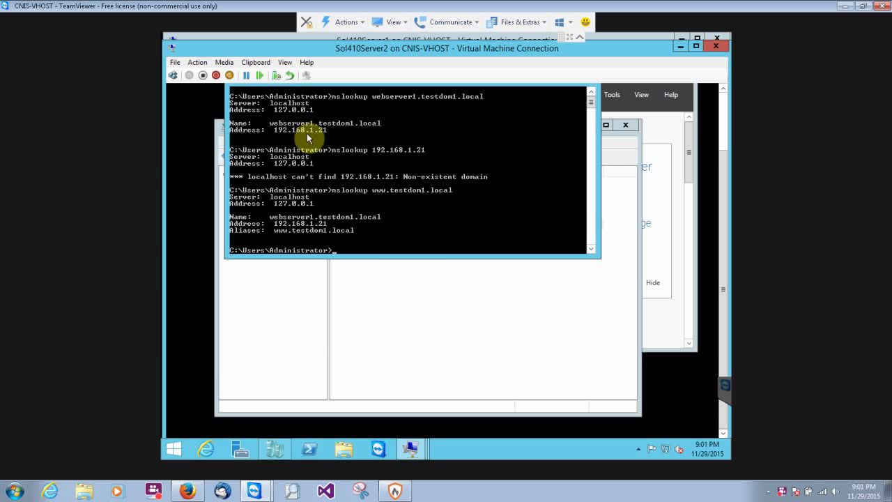
Step: Switch to DNS Manager and start a new primary zone under Reverse Lookup Zones, choosing IPv4 Reverse Lookup Zone
click(338, 332)
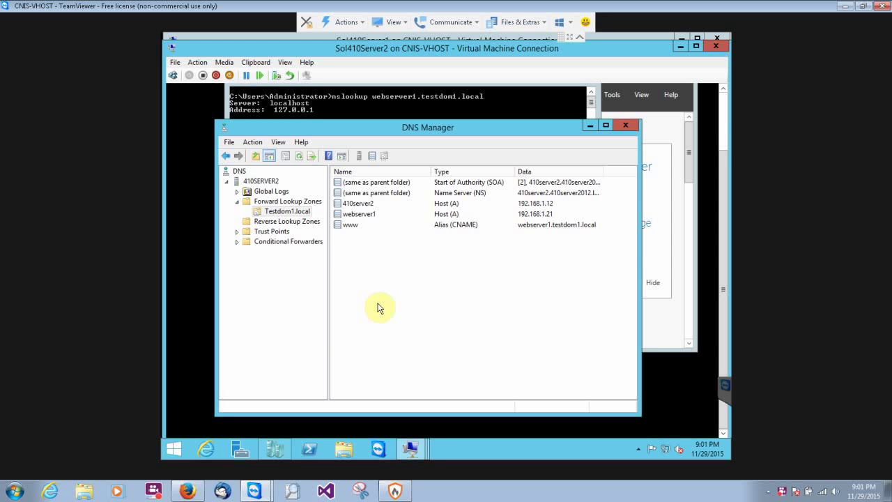
click(252, 223)
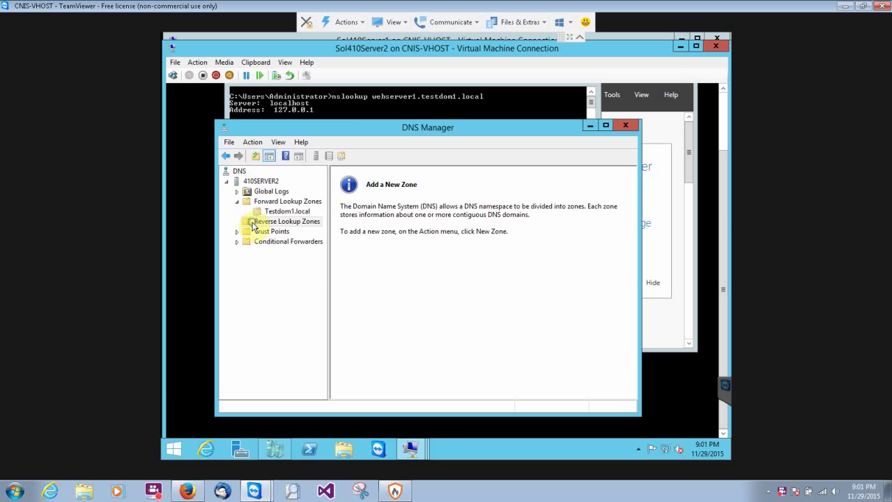
right_click(253, 223)
click(266, 232)
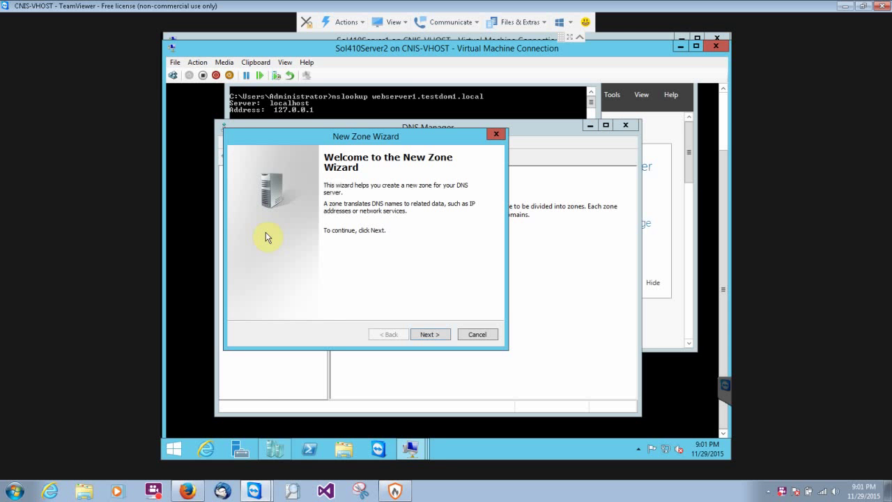
click(426, 334)
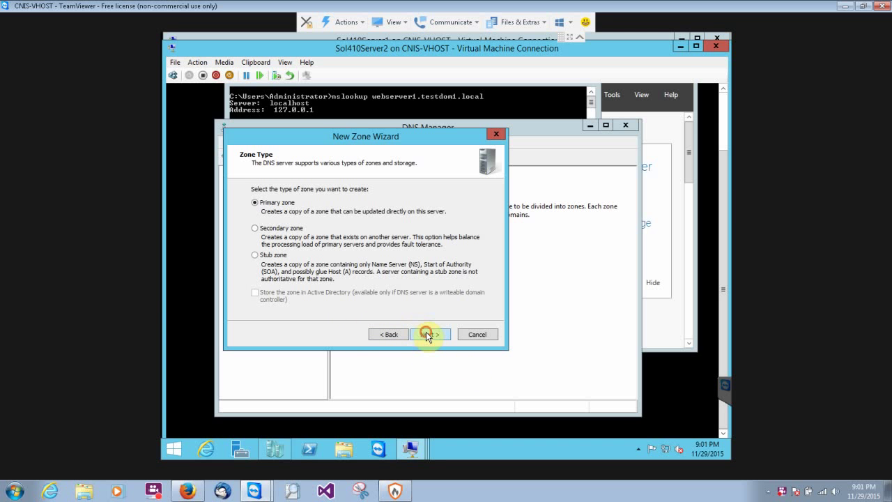
click(427, 335)
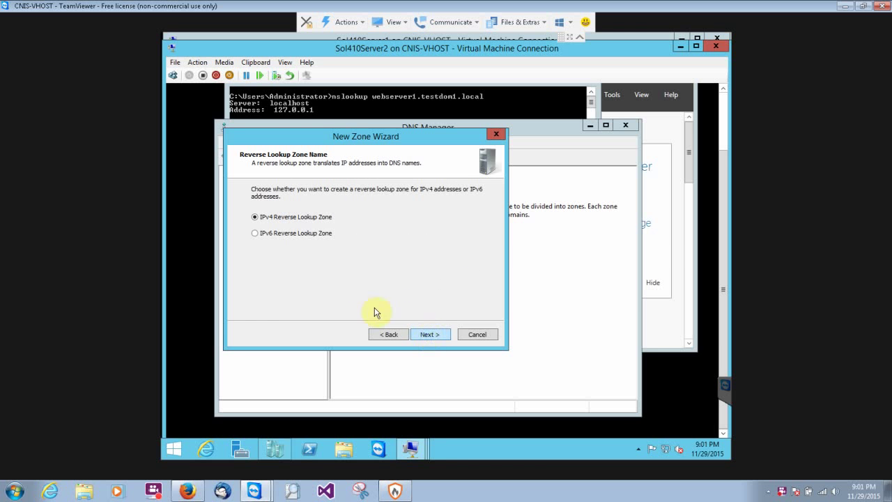
click(440, 337)
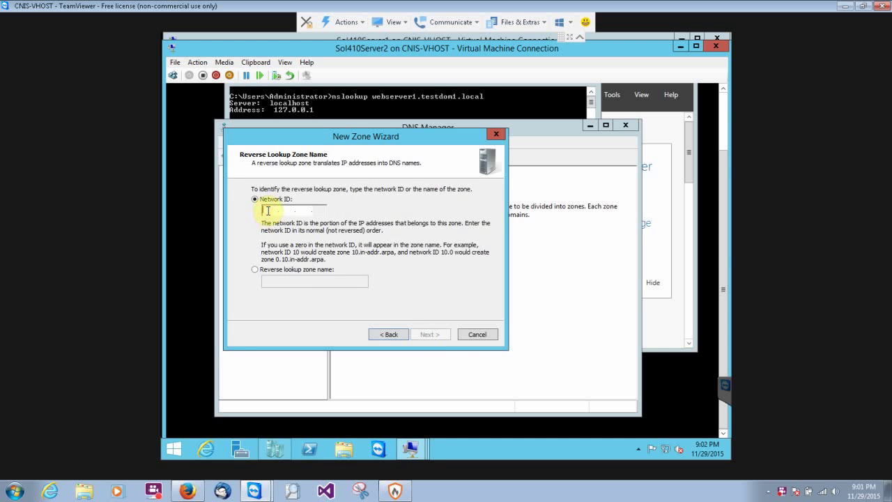
Step: Set the reverse lookup zone's network ID to 192.168 and accept a new zone file named 168.192.in-addr.arpa.dns
text(192.168.)
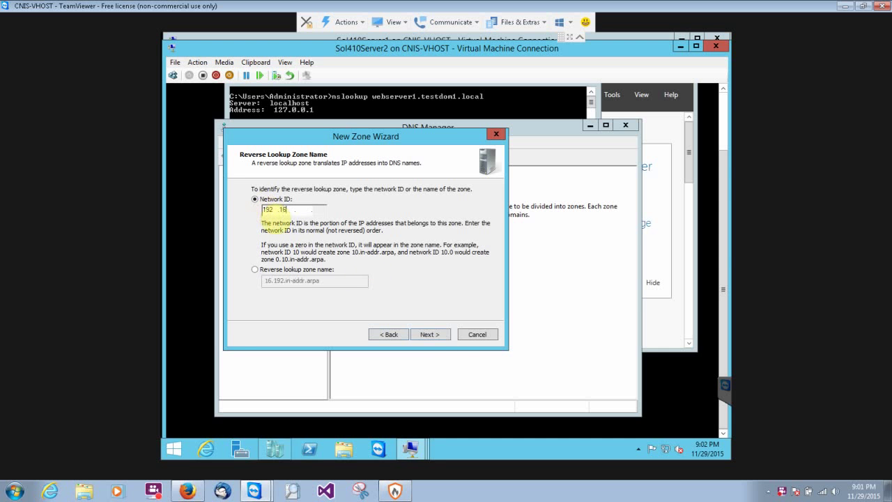
click(427, 334)
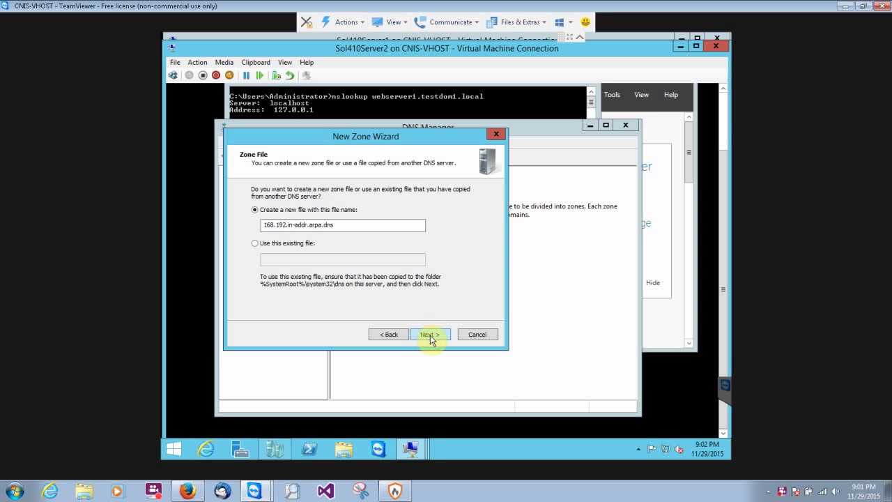
click(429, 335)
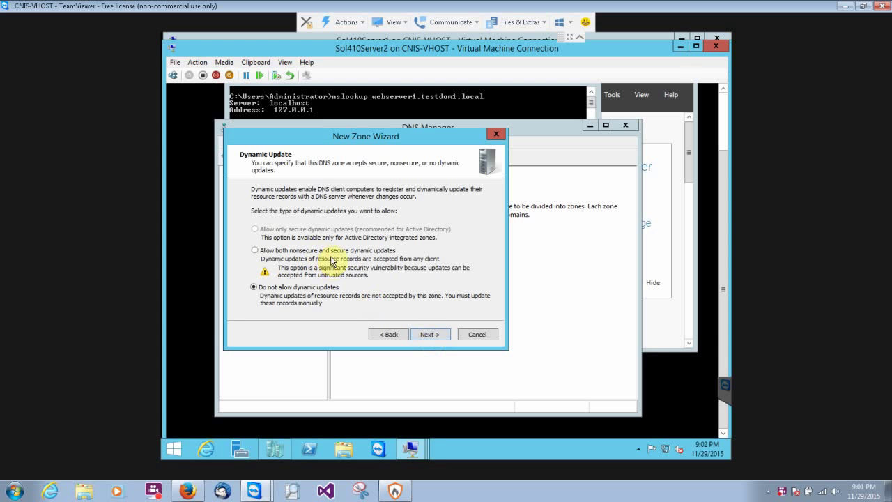
Step: Allow both nonsecure and secure dynamic updates, recheck the network ID page, and finish creating the reverse lookup zone
click(334, 257)
click(389, 335)
click(388, 335)
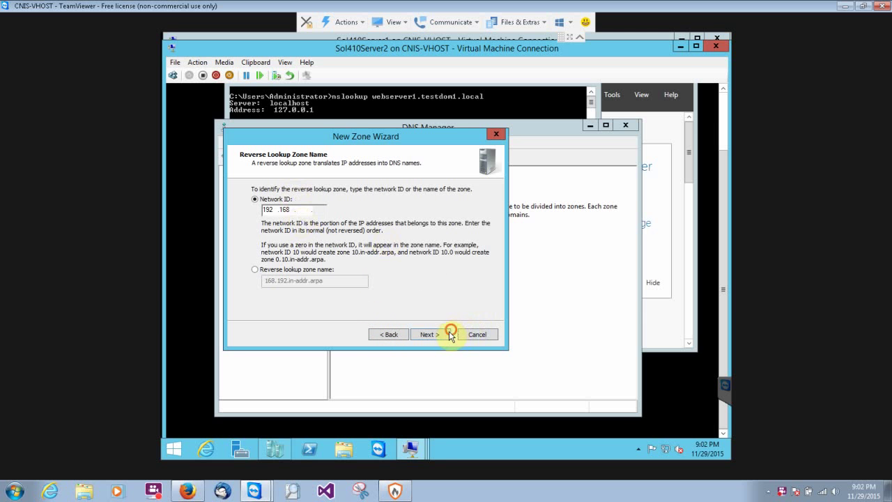
click(451, 334)
click(444, 334)
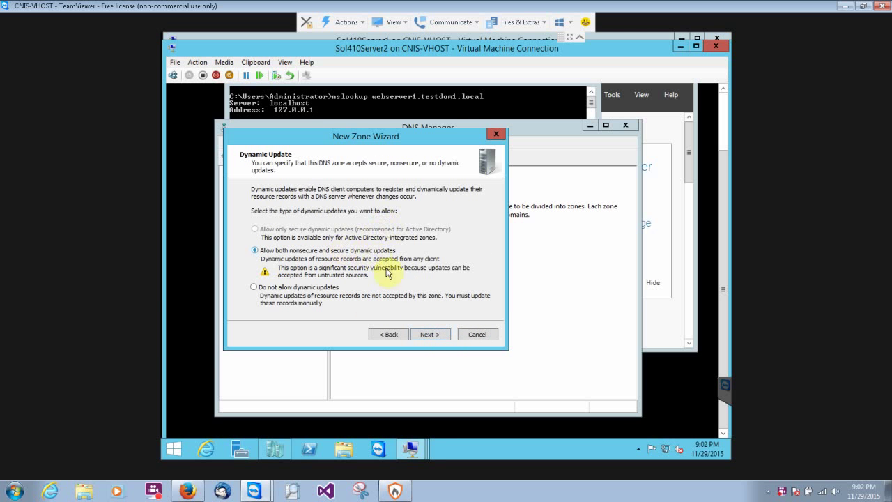
click(426, 334)
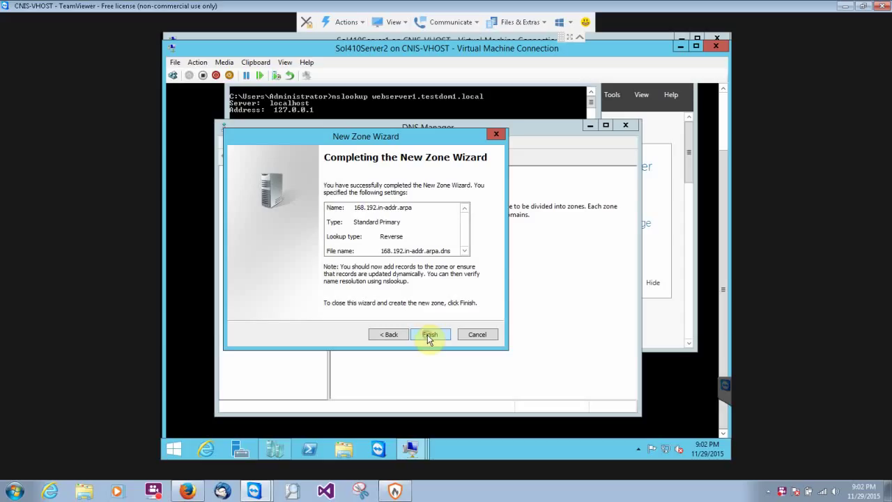
click(428, 335)
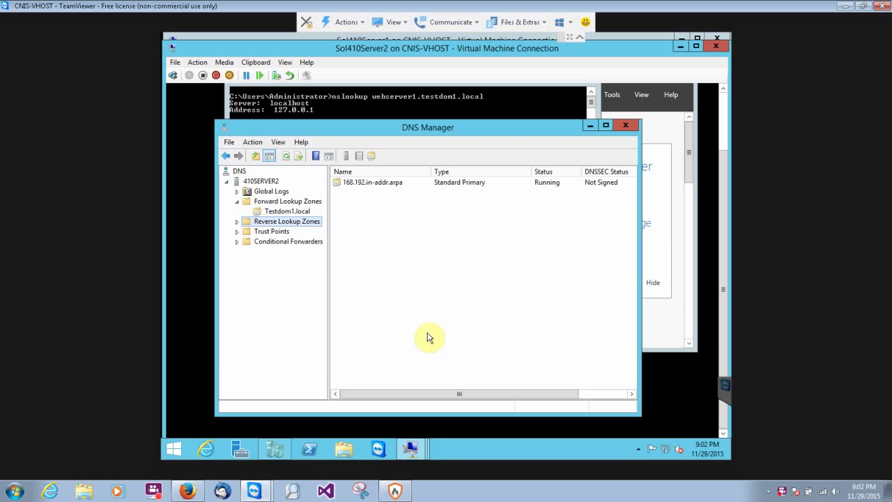
Step: Open the 168.192.in-addr.arpa zone under Reverse Lookup Zones and start a new pointer (PTR) record in it
click(238, 222)
click(287, 232)
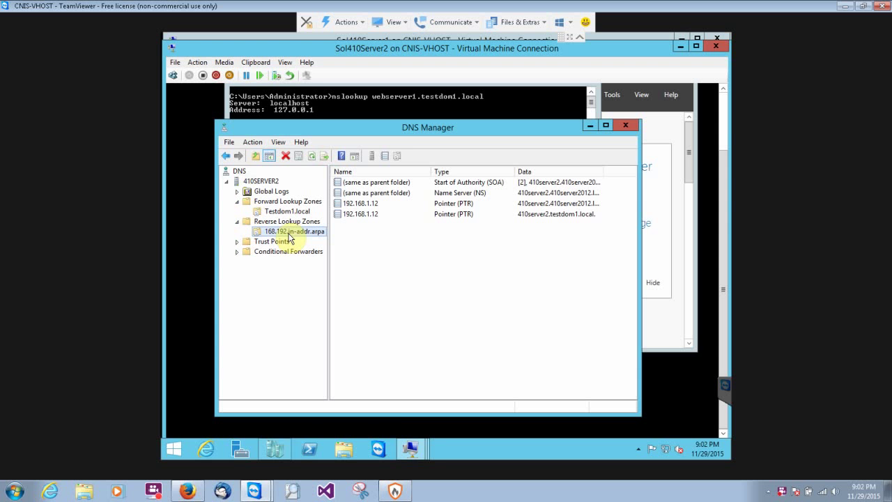
right_click(288, 233)
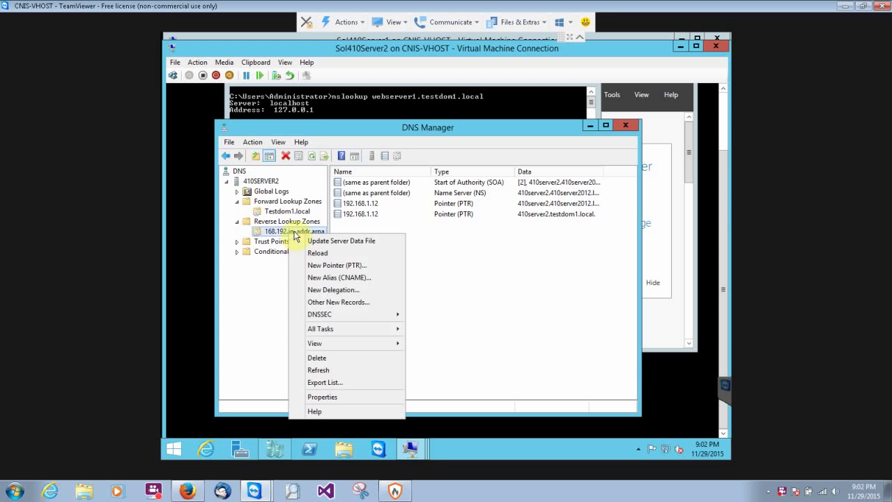
click(325, 266)
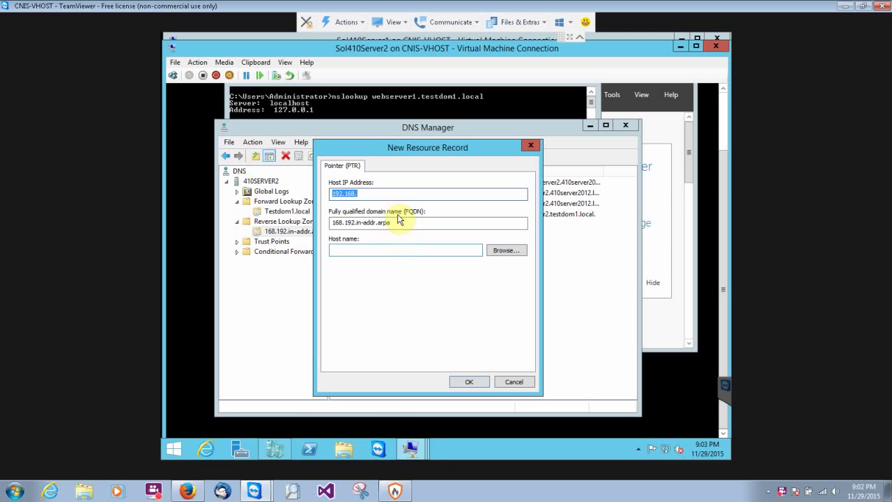
Step: Try to create the pointer record with 1.21 as the host name, and begin completing its host IP address
click(386, 249)
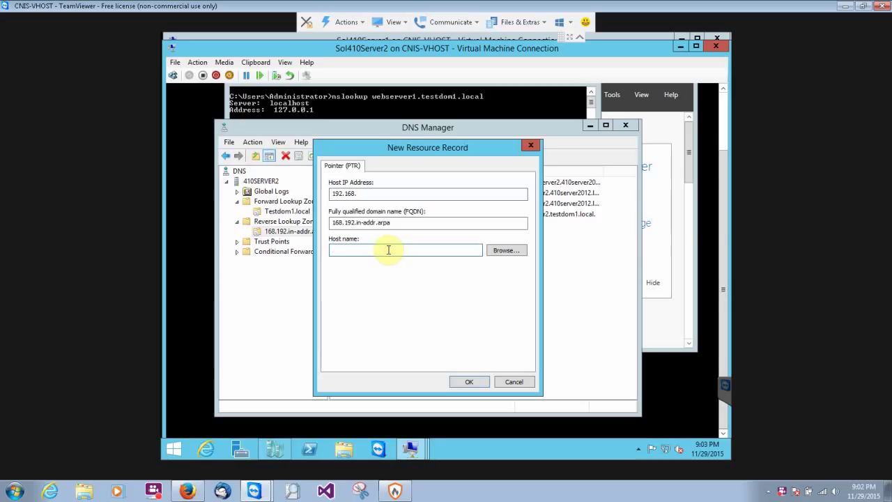
text(1.21)
click(467, 383)
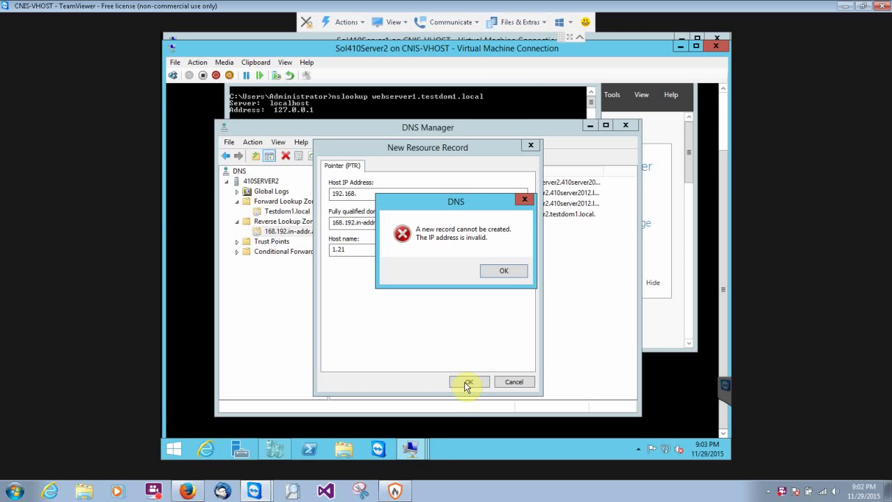
click(493, 276)
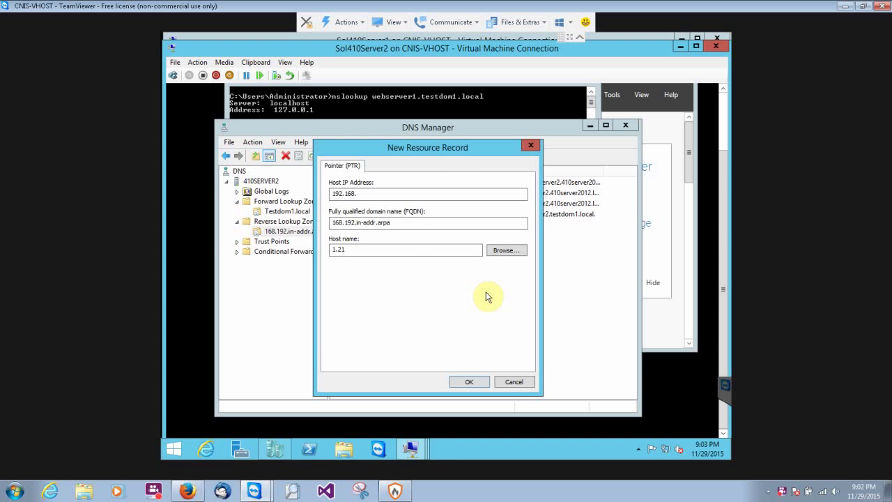
click(422, 195)
click(411, 252)
text(1)
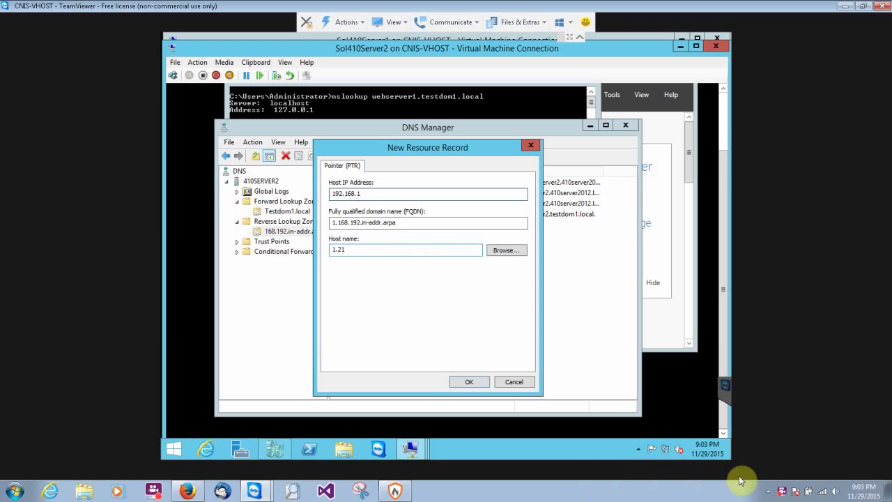
click(782, 489)
right_click(783, 490)
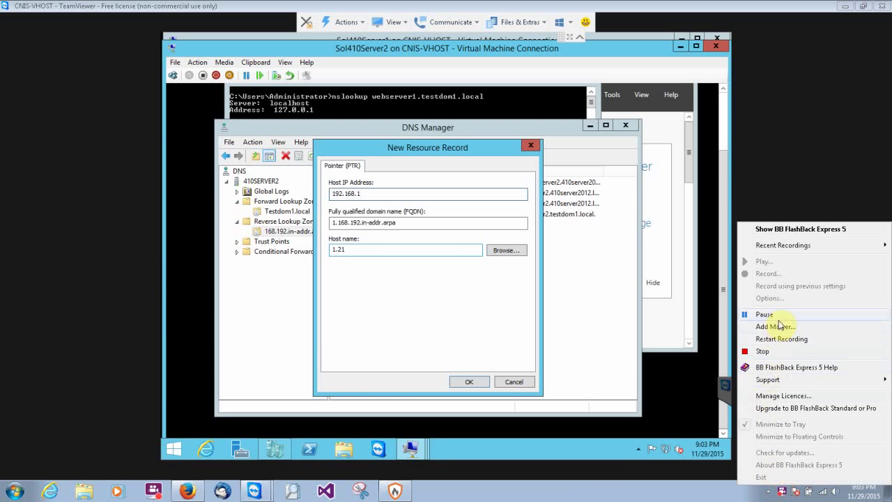
click(779, 328)
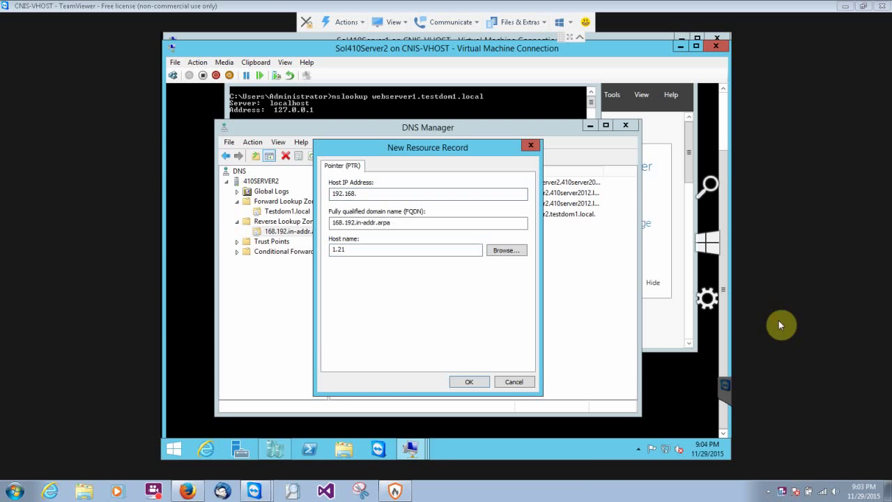
click(355, 249)
key(BackSpace)
click(369, 193)
text(1.21)
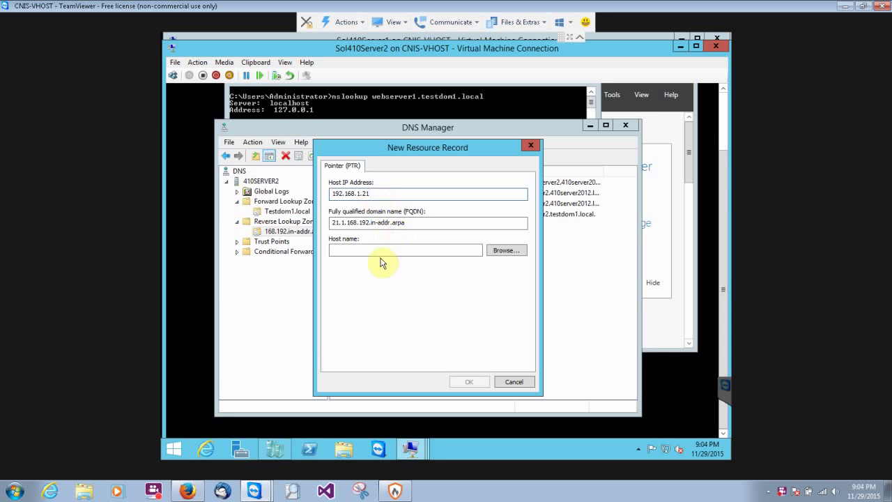
click(381, 251)
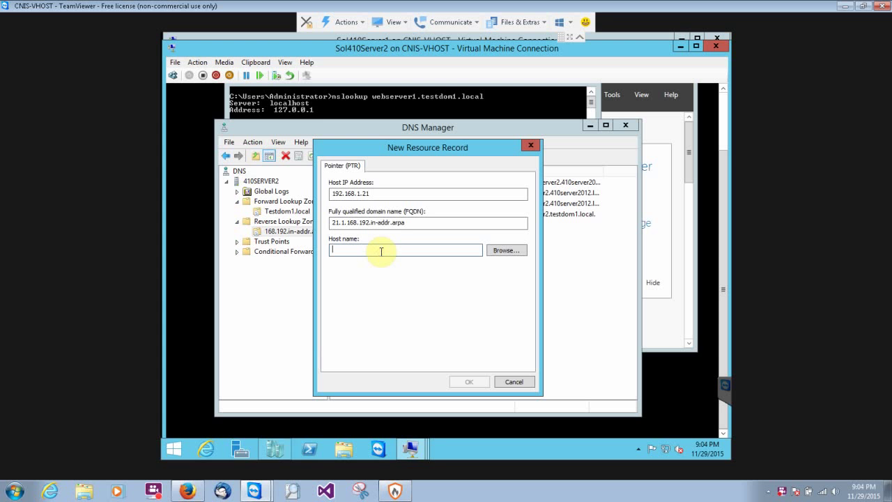
text(www)
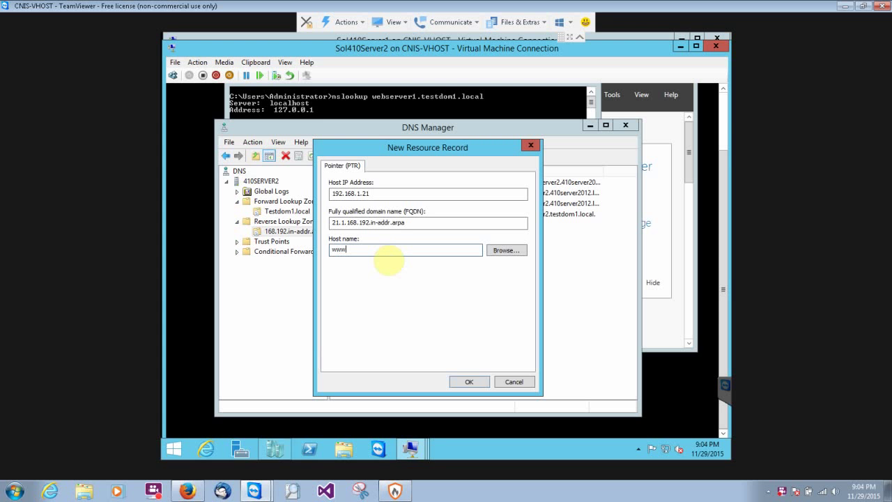
text(.testdom1.local)
click(480, 381)
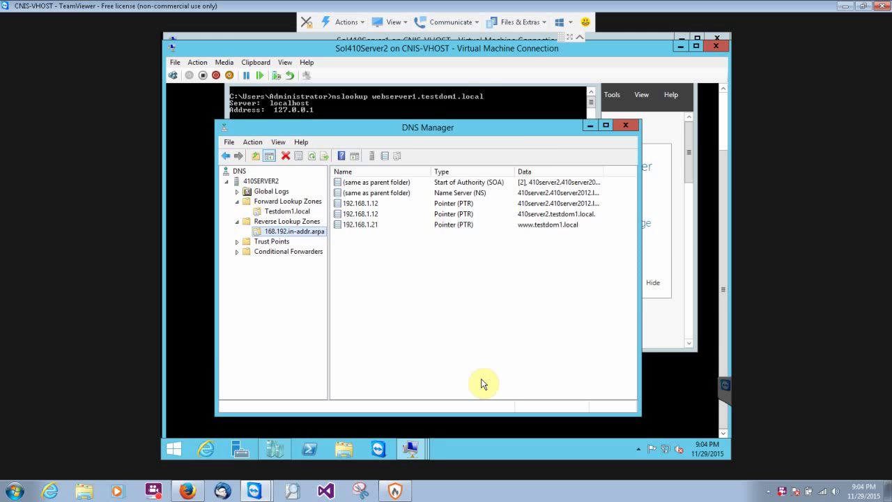
Step: Switch to the command prompt and run nslookup for 192.168.1.21
click(461, 104)
text(n)
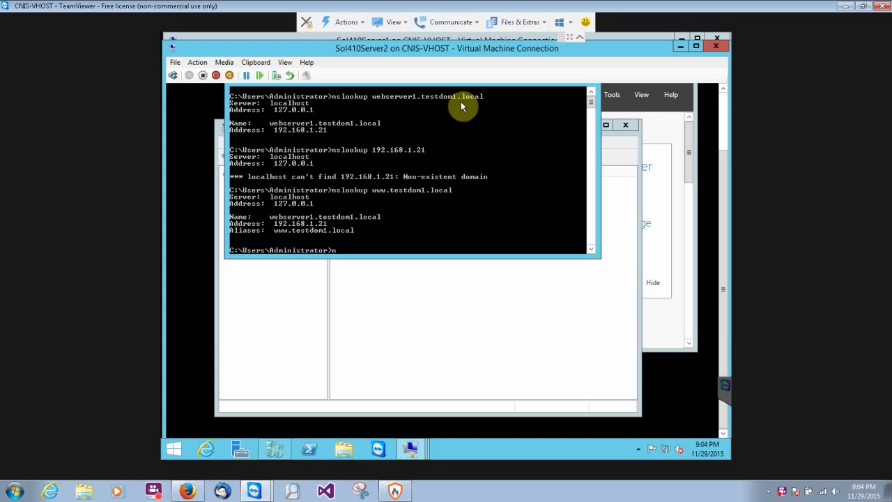
text(slookup 192.168.1.21)
key(Return)
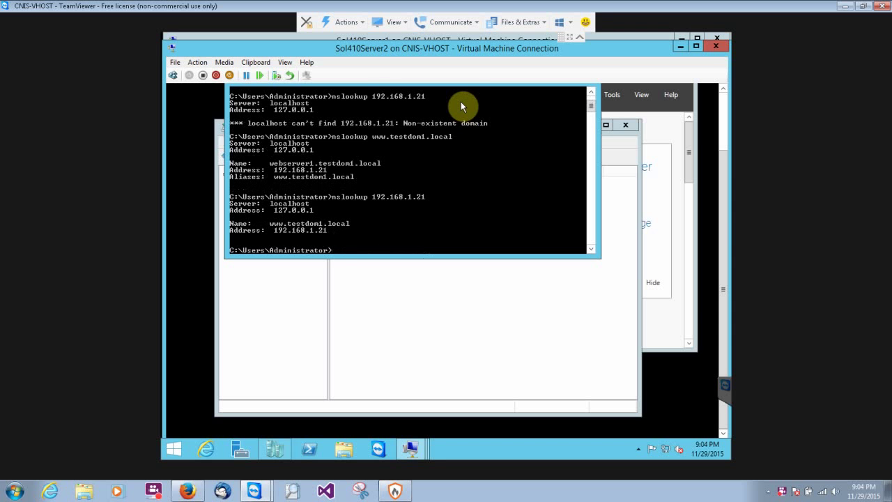